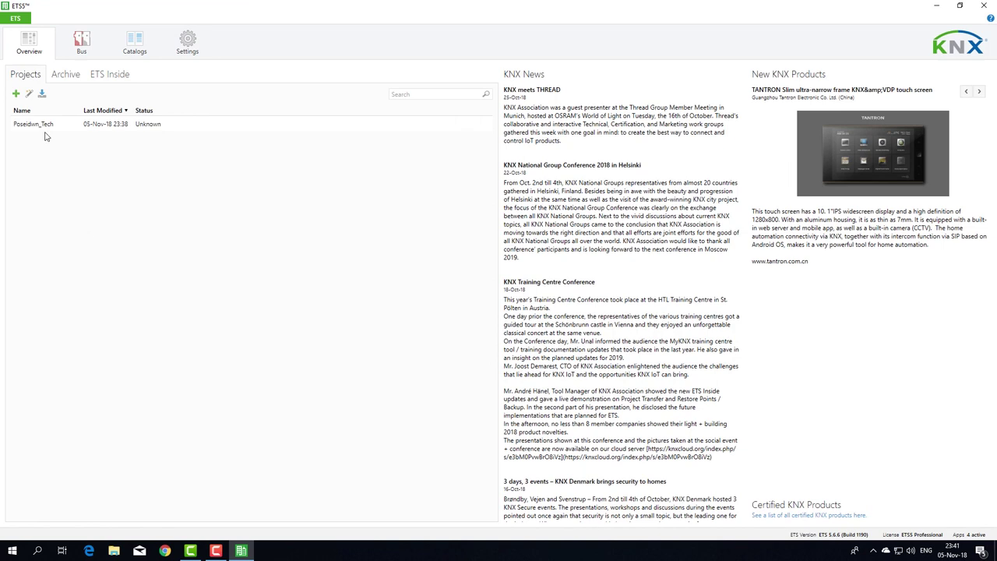
Open the Poseidwn_Tech project and show the VIMAR products in the catalog alongside the buildings view.
double_click(35, 125)
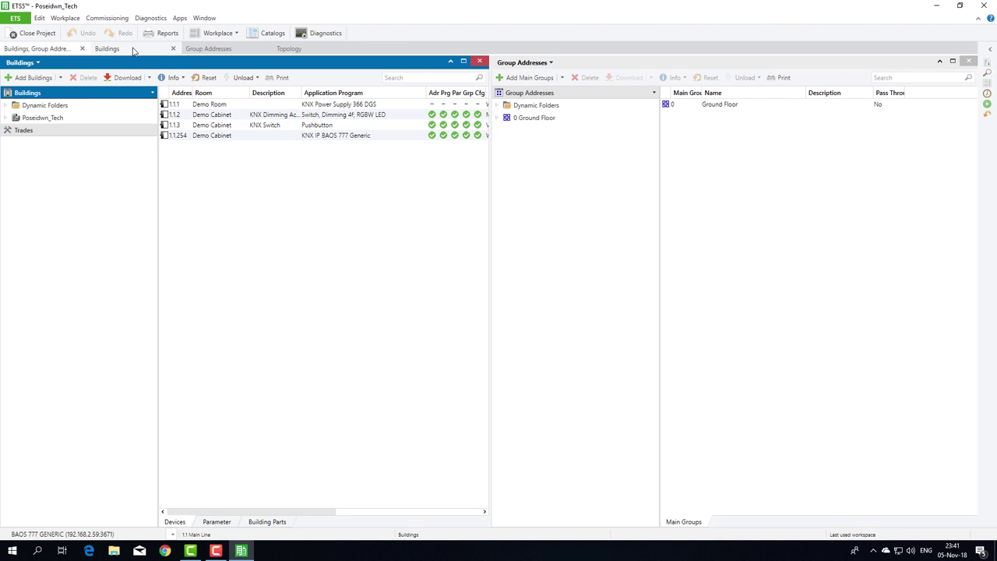
left_click(109, 49)
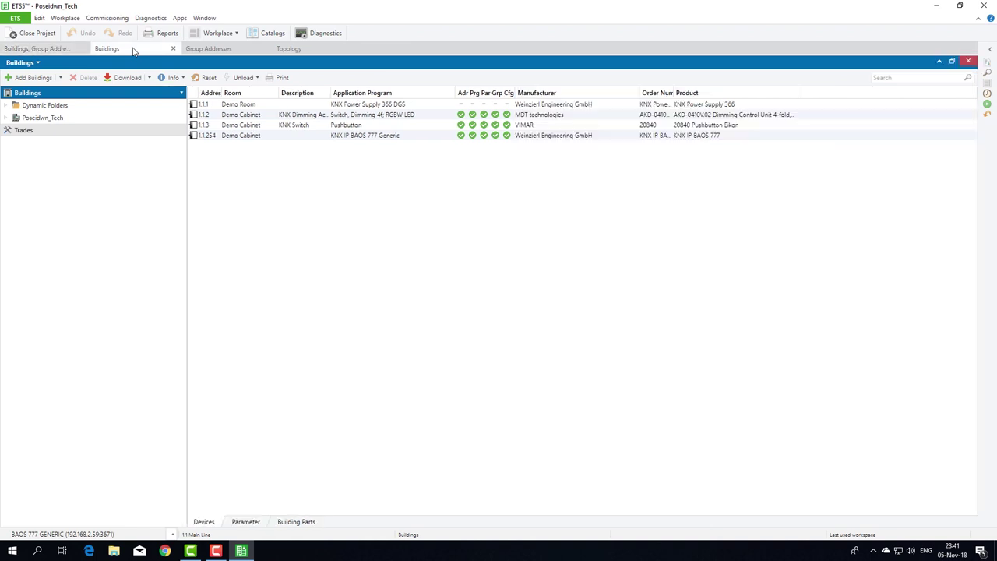
left_click(274, 33)
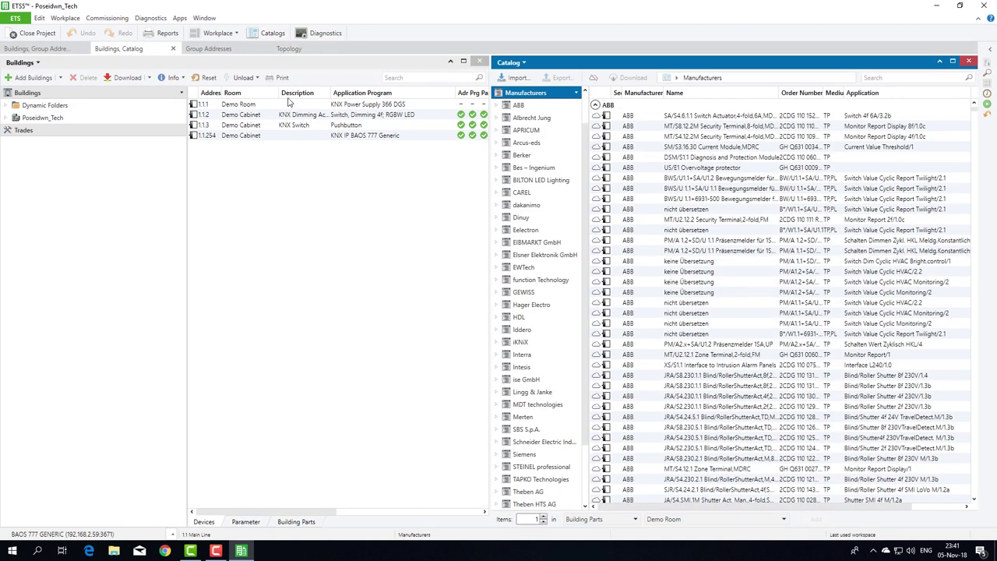
scroll(534, 345, "down", 2)
left_click(536, 467)
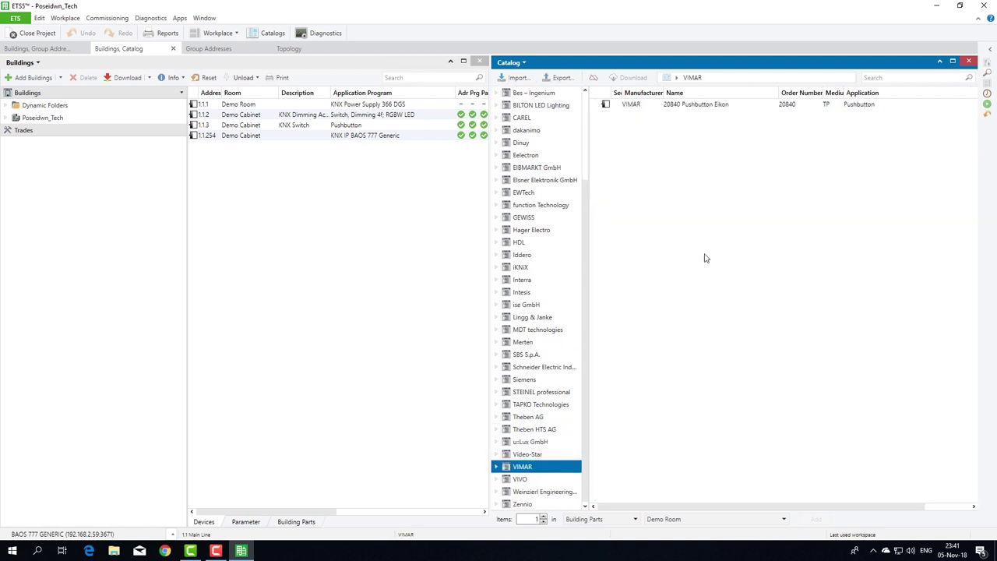
Import the product file Comandi4Pulsanti_01580.knxprod into the catalog.
left_click(517, 77)
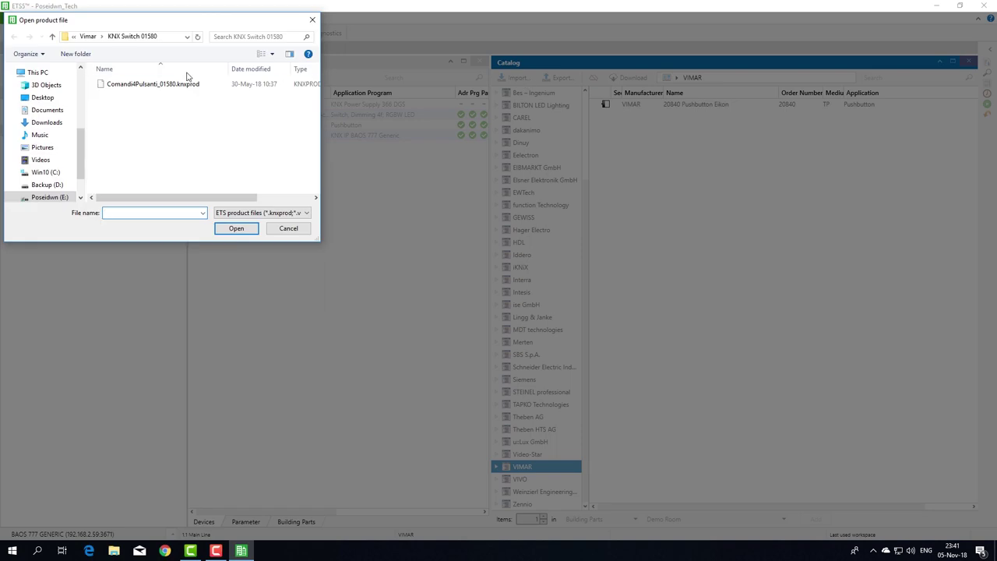
left_click(130, 86)
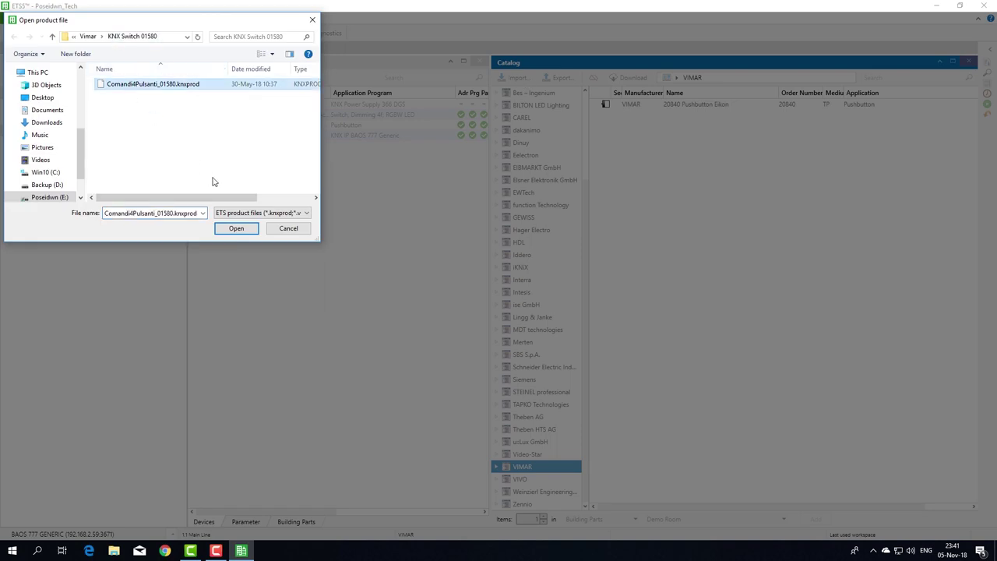
left_click(236, 229)
left_click(437, 243)
left_click(485, 351)
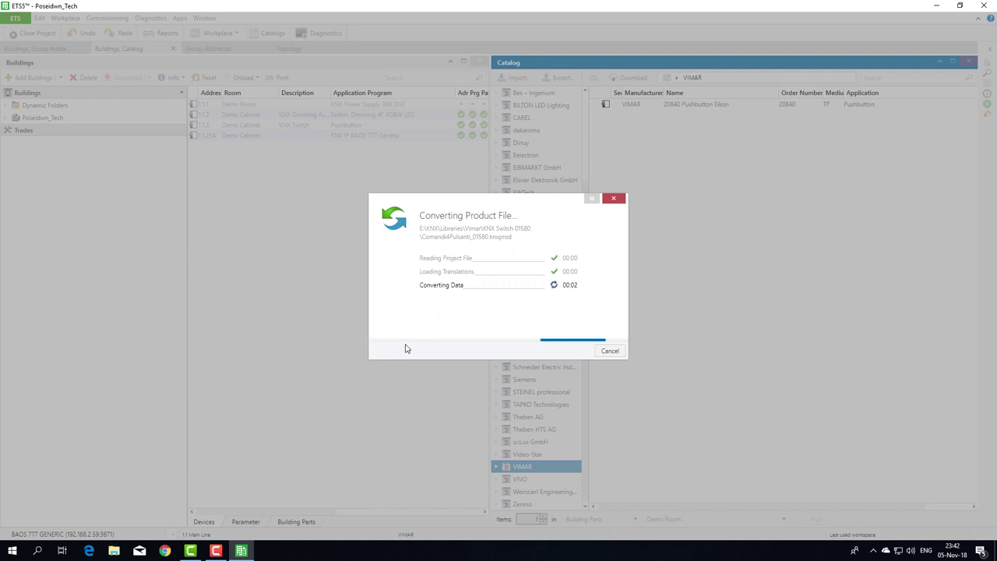
left_click(607, 351)
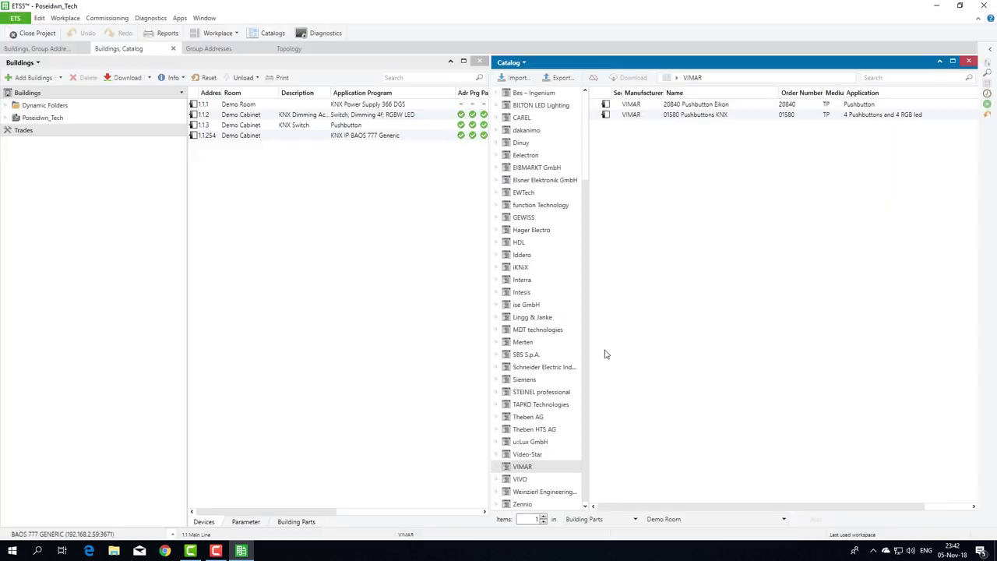
Add one VIMAR 01580 Pushbuttons KNX device to the Demo Room and close the catalog.
left_click(619, 115)
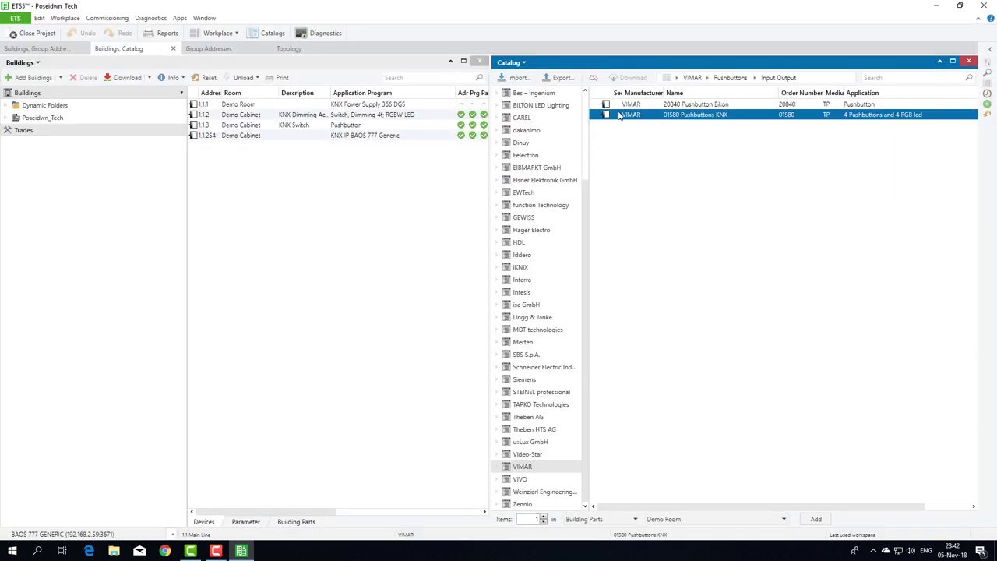
left_click(815, 519)
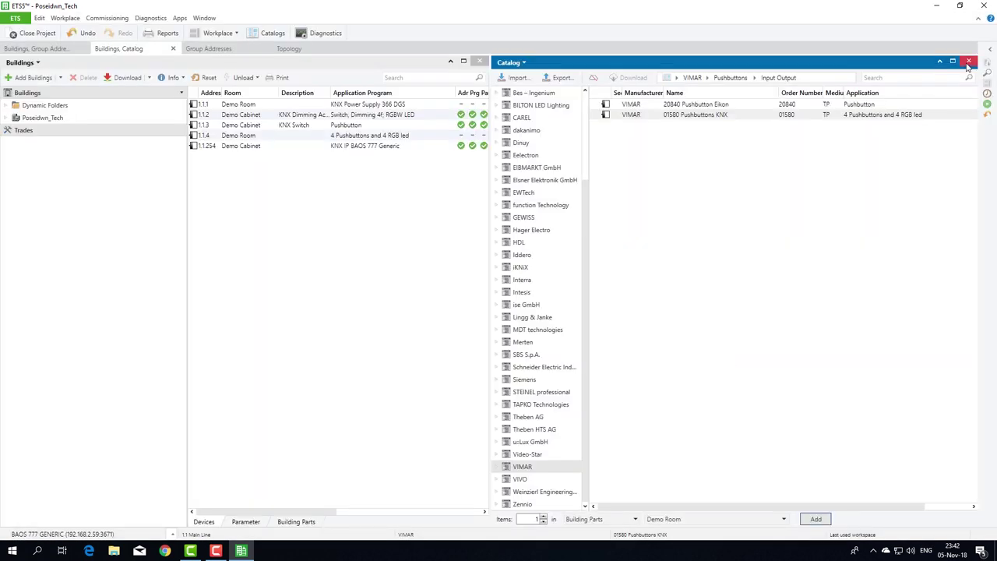
left_click(968, 61)
Open the parameters of the 01580 Pushbuttons KNX device and set the basic function of the left keys to Pushbutton.
double_click(218, 136)
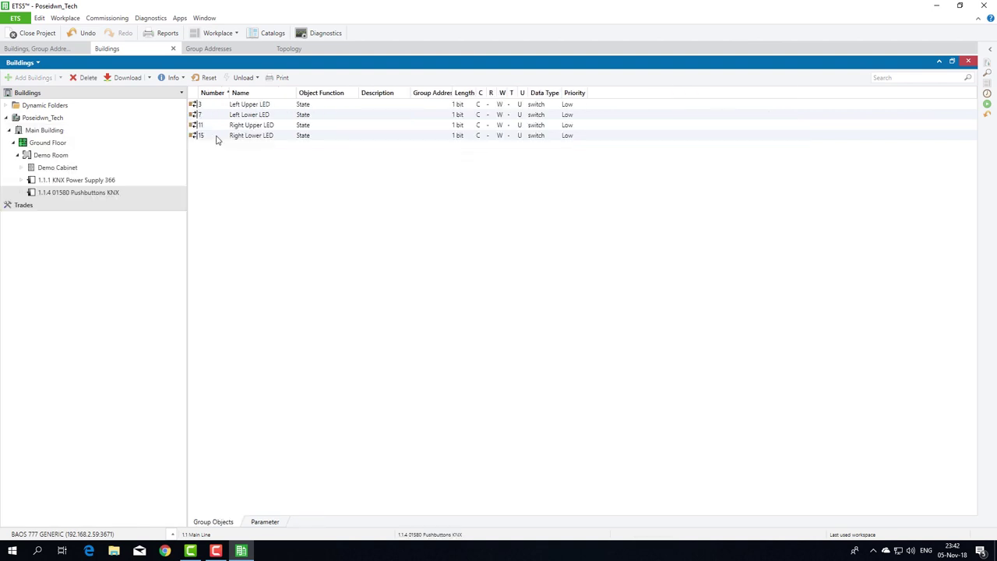
left_click(265, 521)
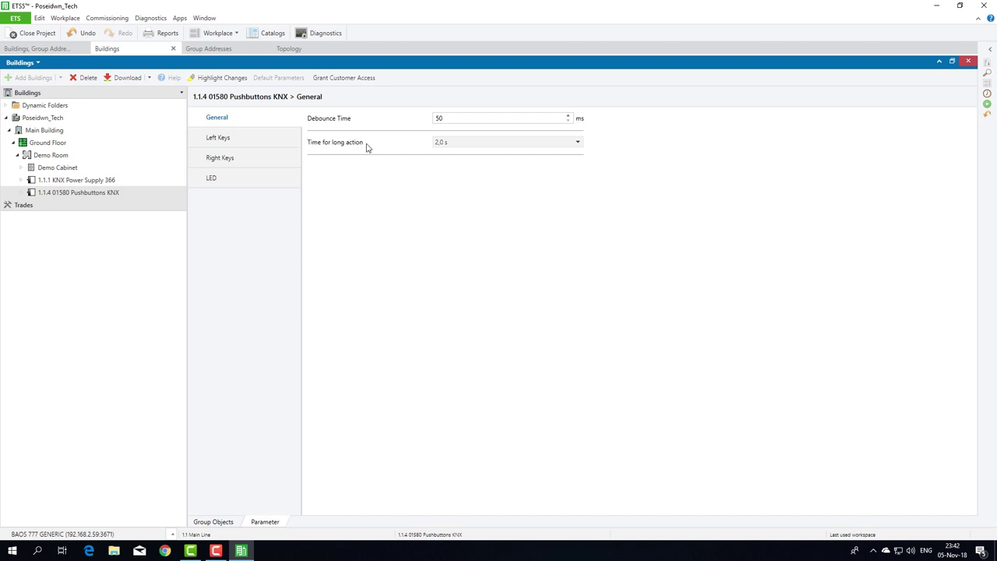
left_click(254, 141)
left_click(459, 120)
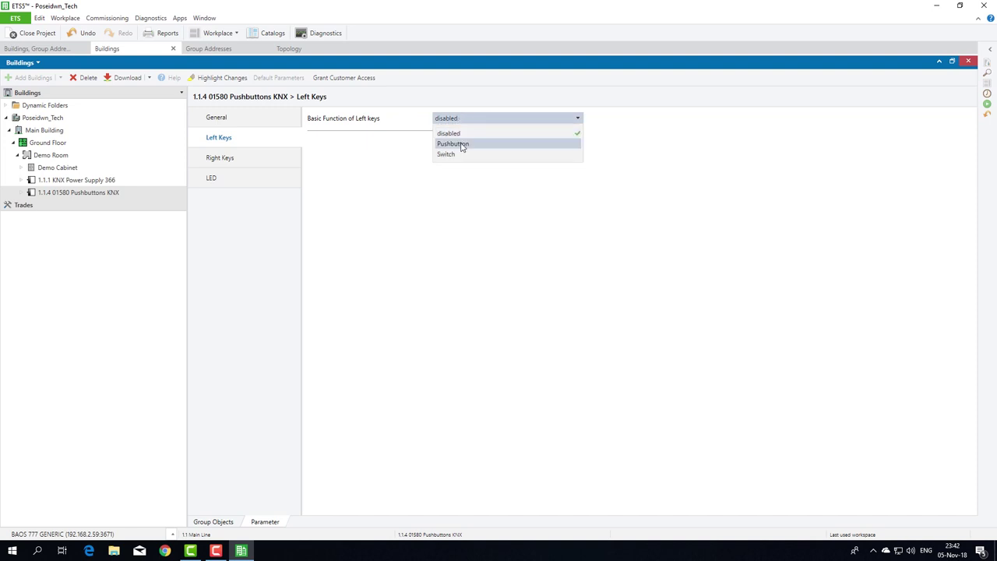
left_click(453, 145)
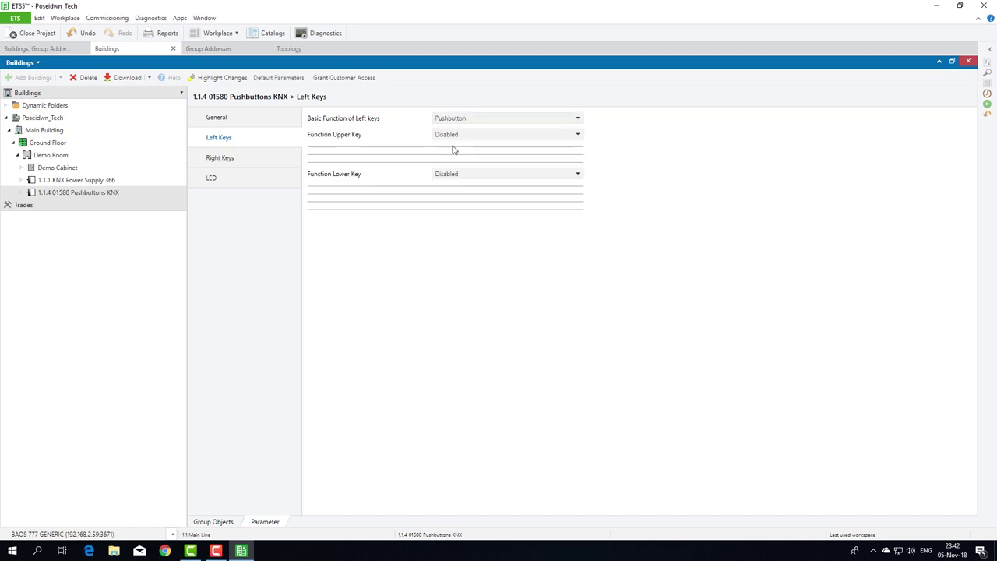
Try the Switch basic function for the left keys with Dimming and Shutters before restoring Pushbutton.
left_click(455, 134)
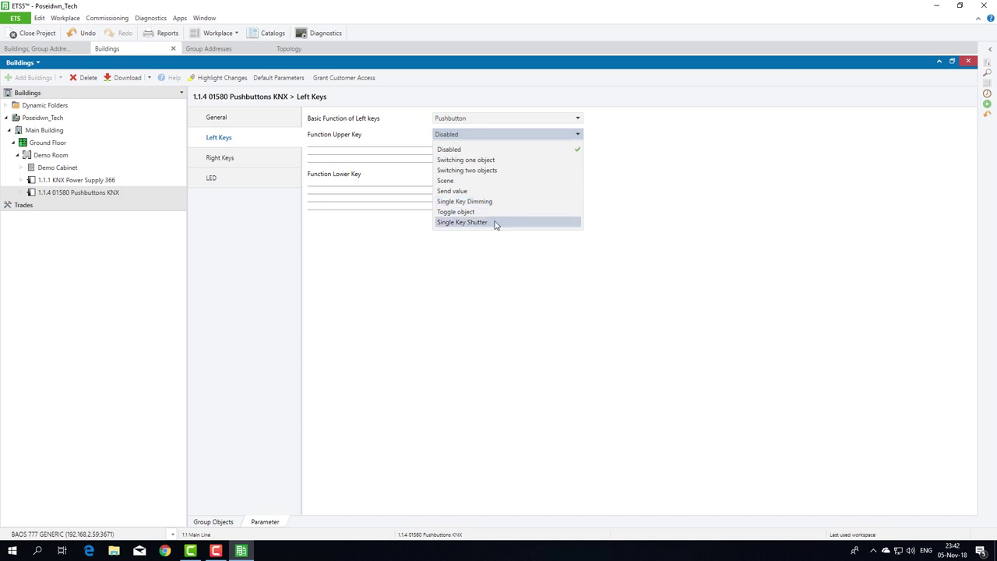
left_click(487, 146)
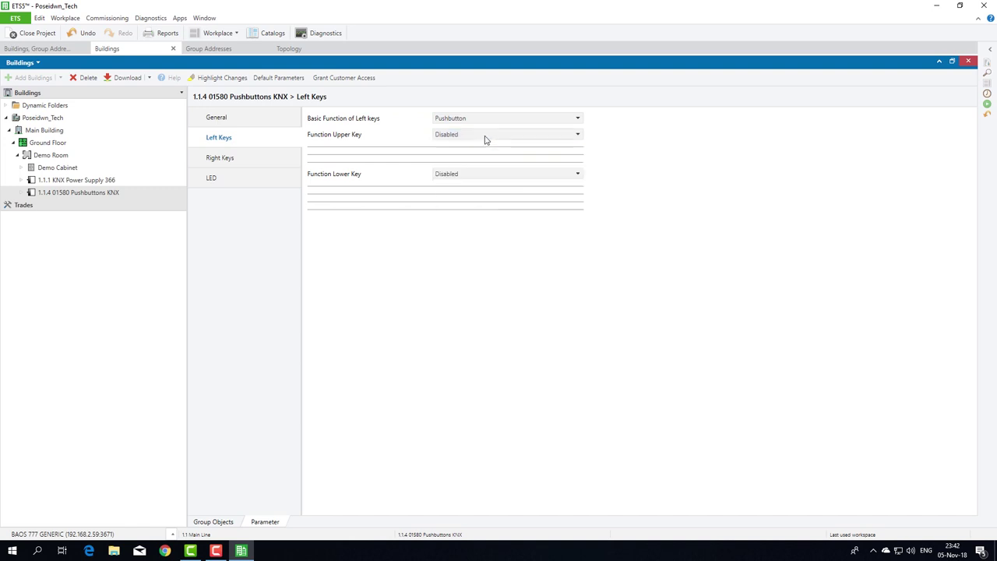
left_click(487, 122)
left_click(472, 155)
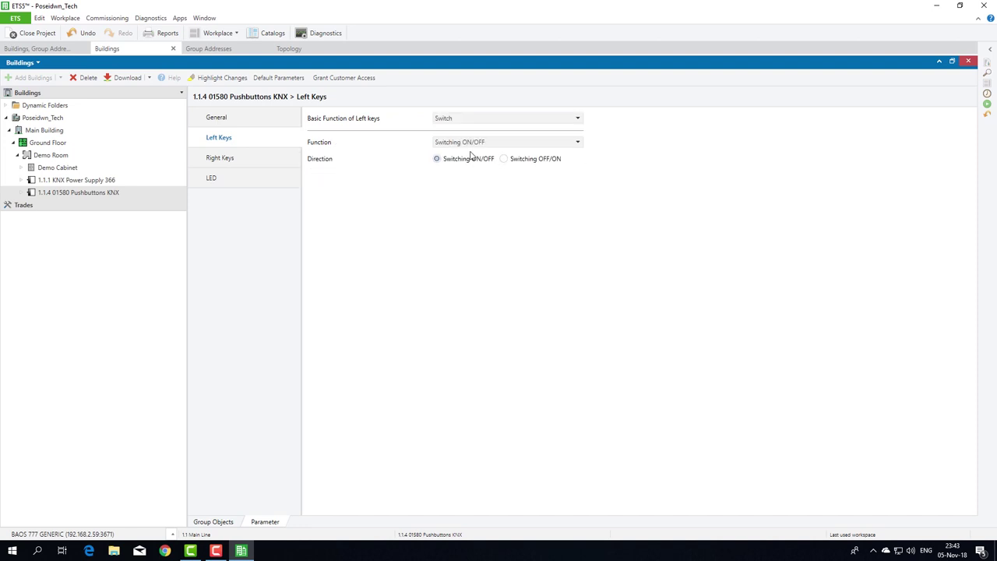
left_click(472, 143)
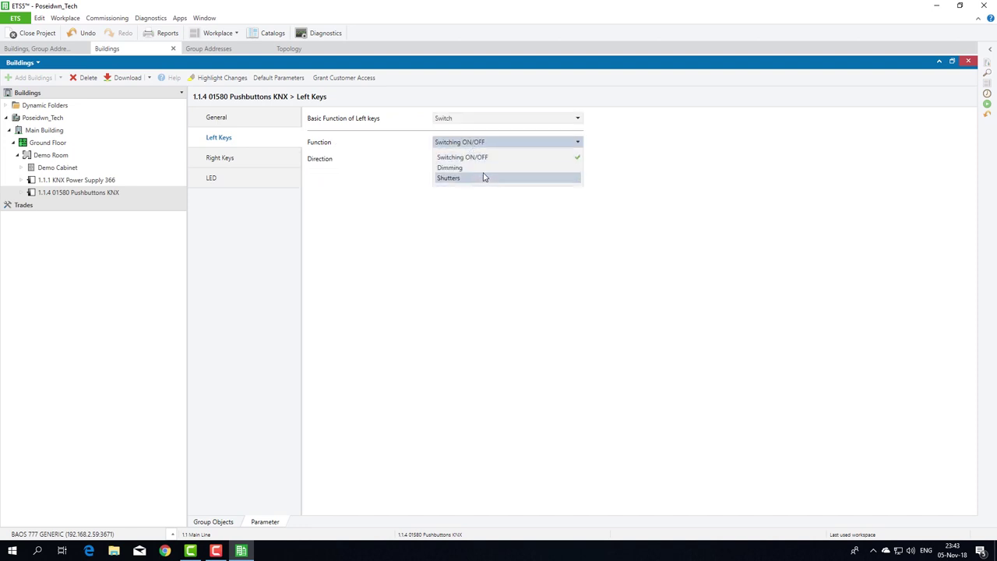
left_click(481, 171)
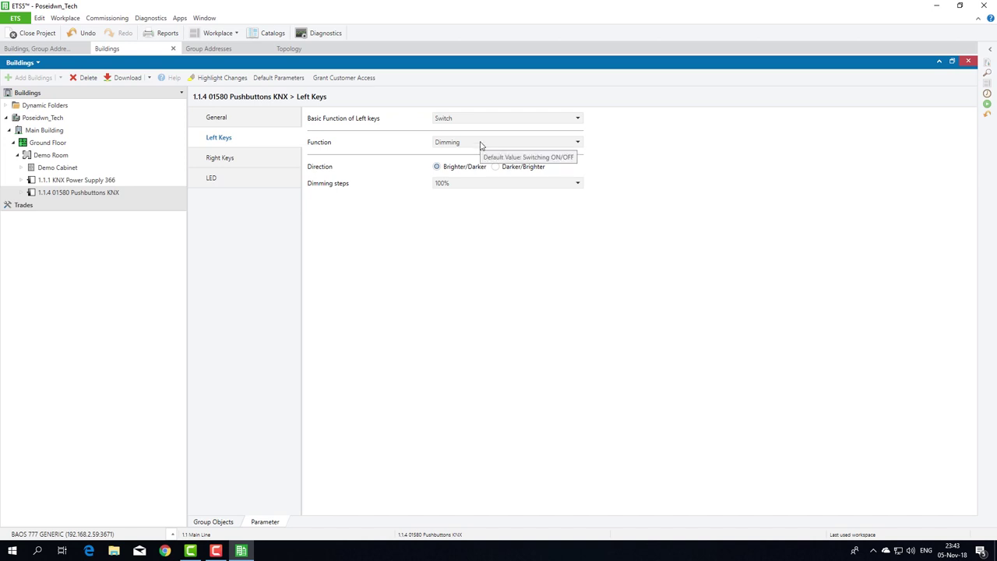
left_click(480, 143)
left_click(476, 176)
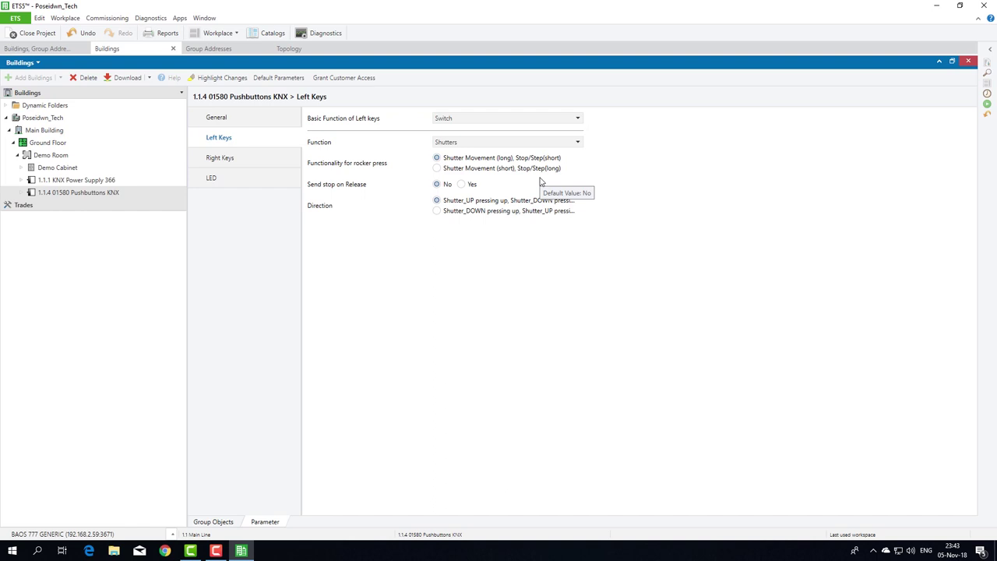
left_click(468, 119)
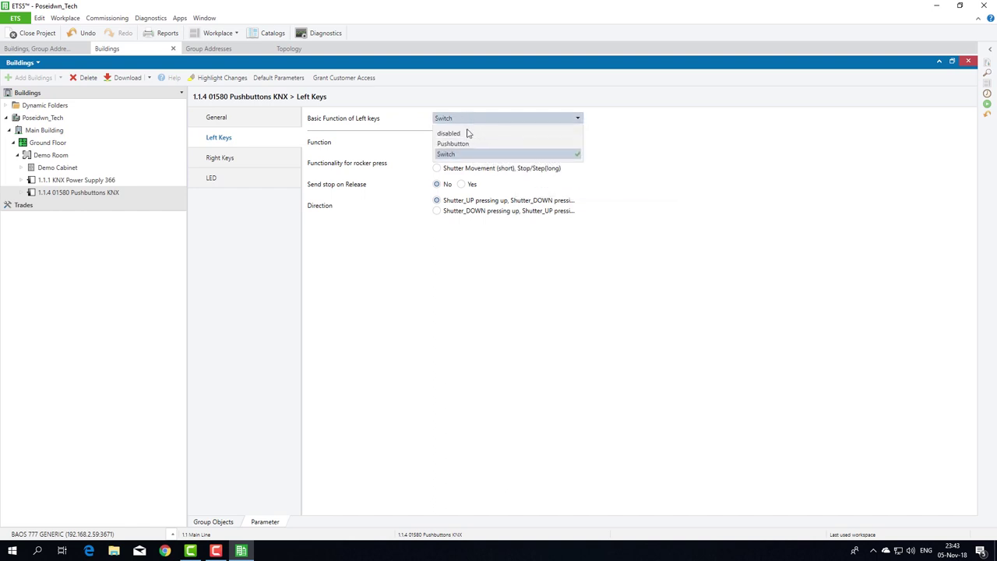
left_click(463, 143)
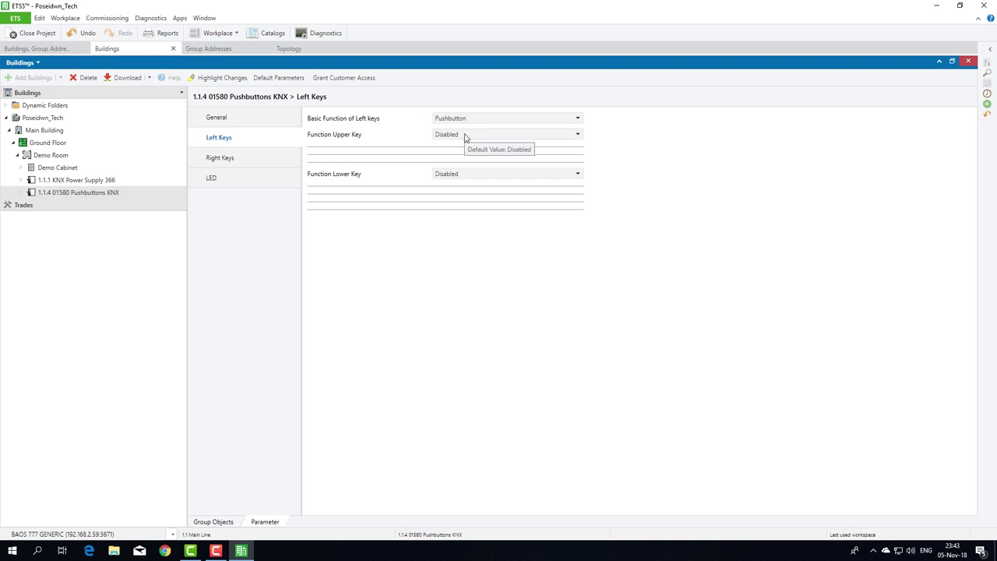
Set the left upper key's function to Toggle object and the left lower key's function to Single Key Dimming.
left_click(465, 137)
left_click(466, 212)
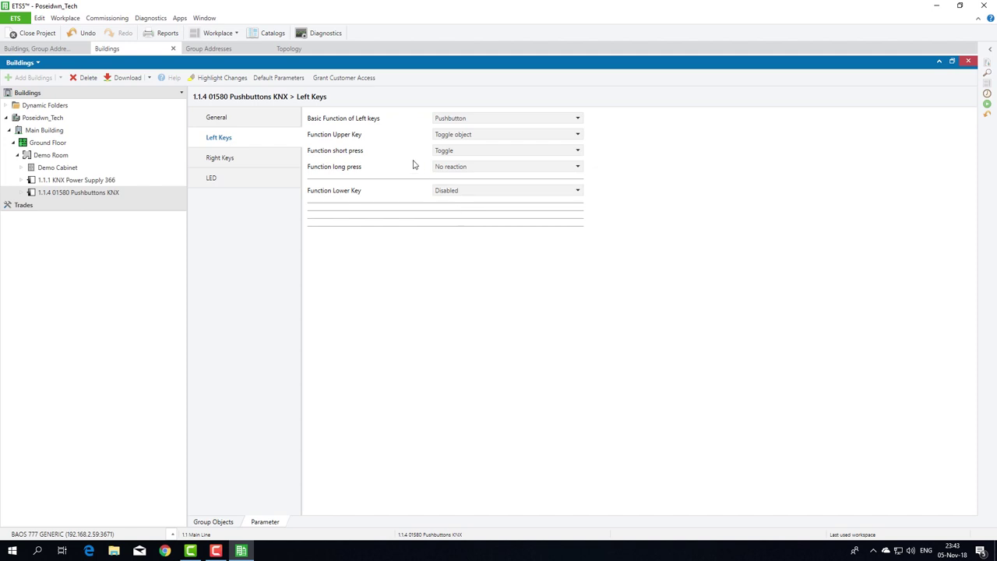
left_click(467, 193)
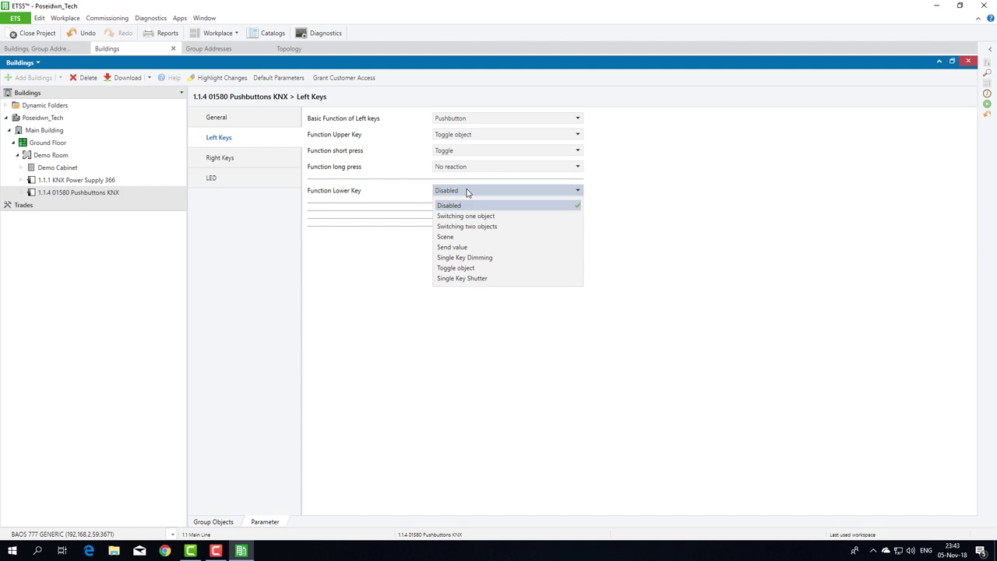
left_click(470, 258)
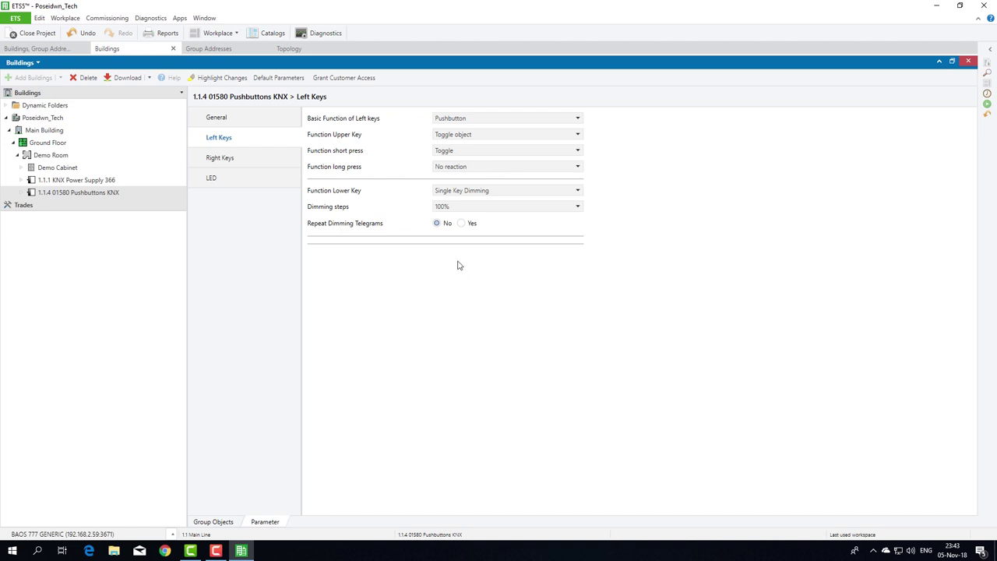
Set the right keys' basic function to Pushbutton, with Toggle object for both the upper and lower key.
left_click(239, 165)
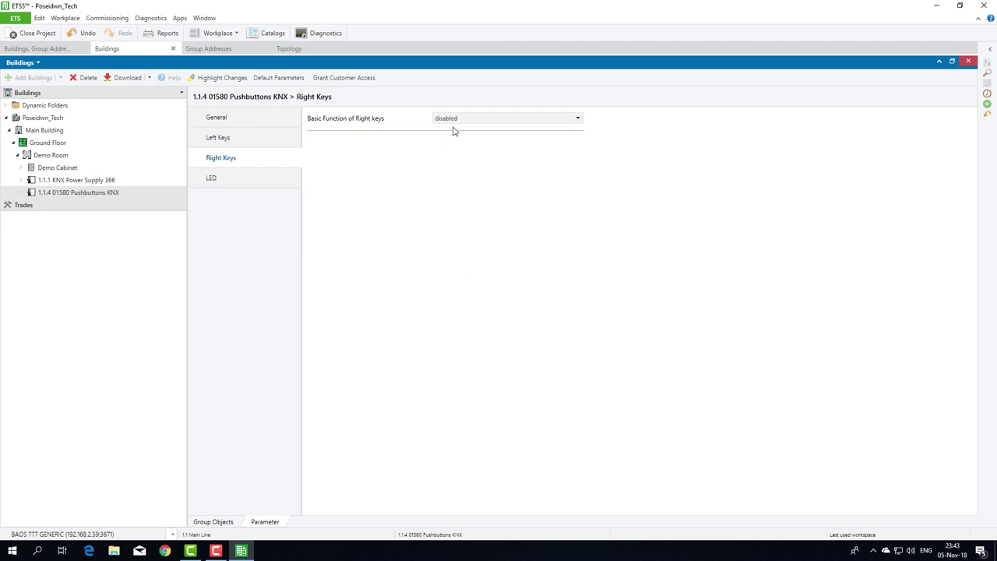
left_click(458, 119)
left_click(460, 143)
left_click(460, 138)
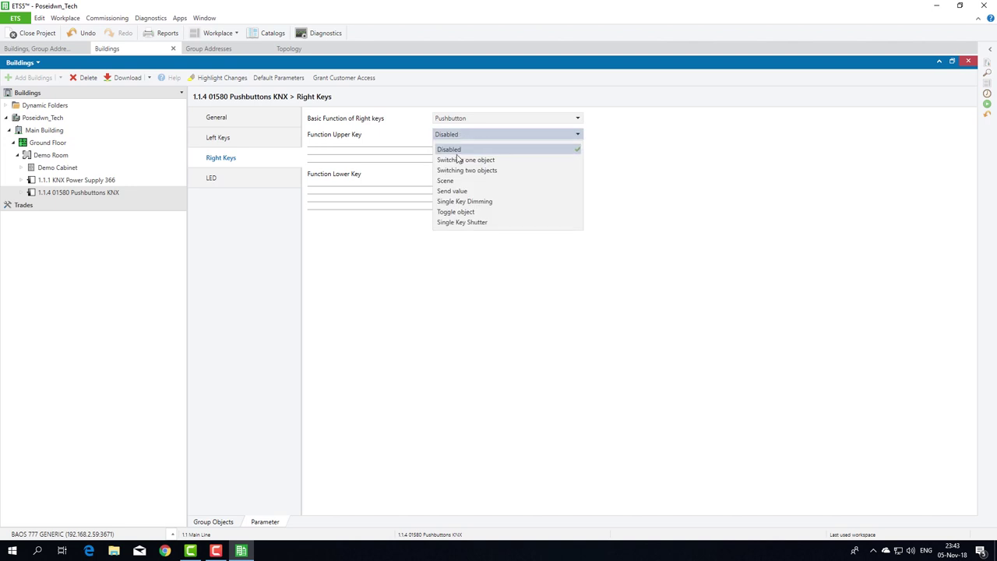
left_click(462, 212)
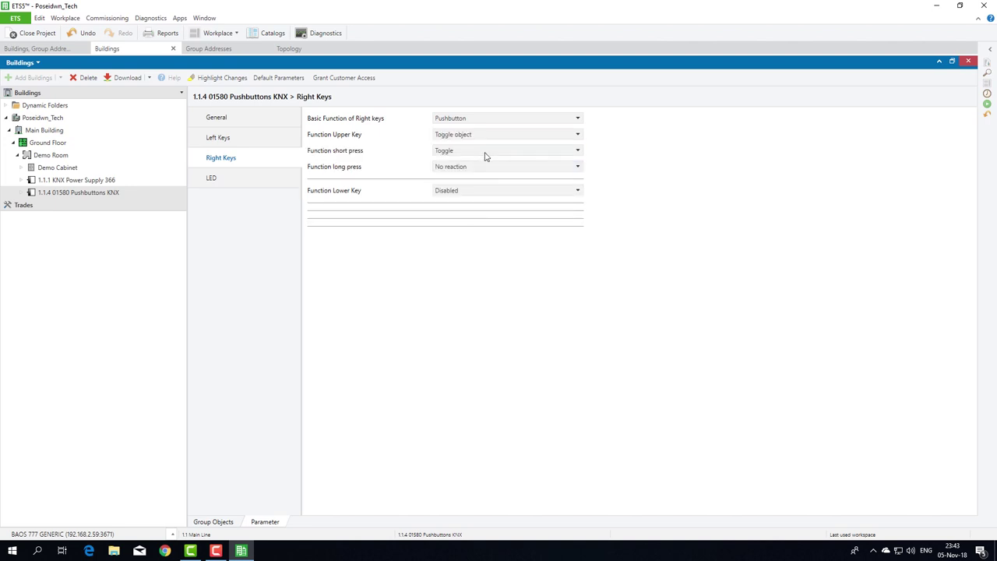
left_click(475, 193)
left_click(472, 268)
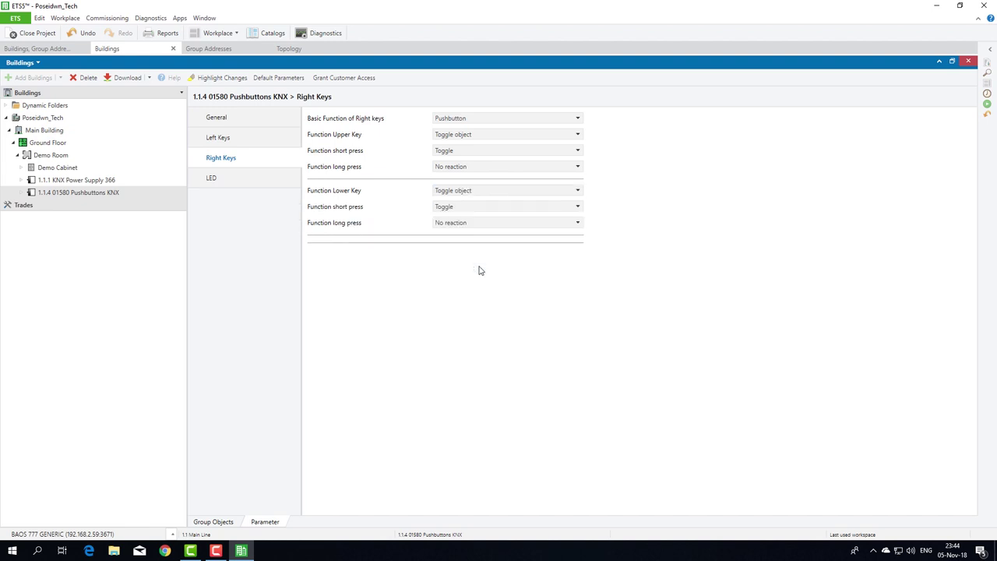
Set the right lower key's short press function to On and its long press function to Off.
left_click(467, 209)
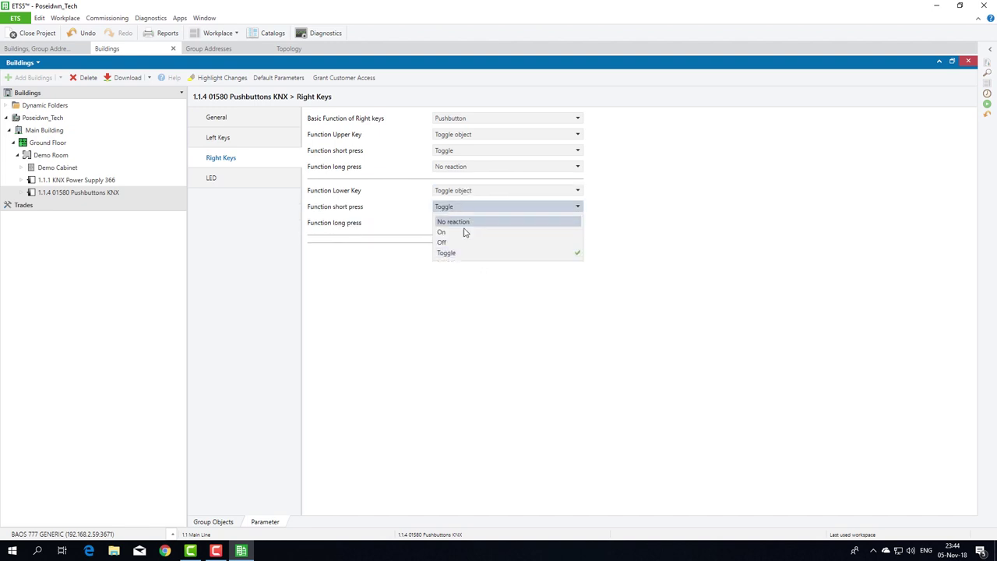
left_click(465, 231)
left_click(461, 224)
left_click(457, 259)
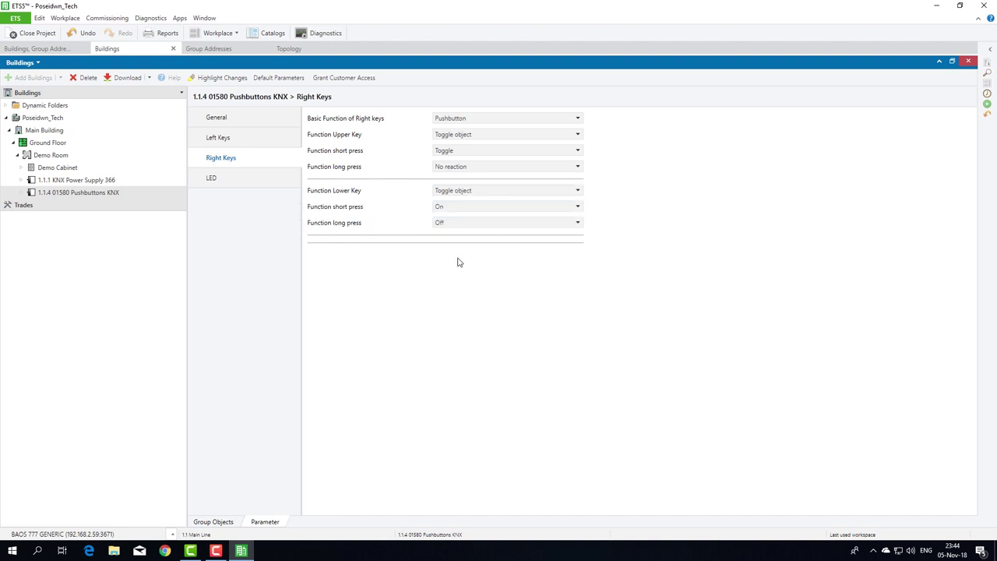
Set the left upper LED's predefined colour to Red and its off reaction to Minimum brightness.
left_click(238, 181)
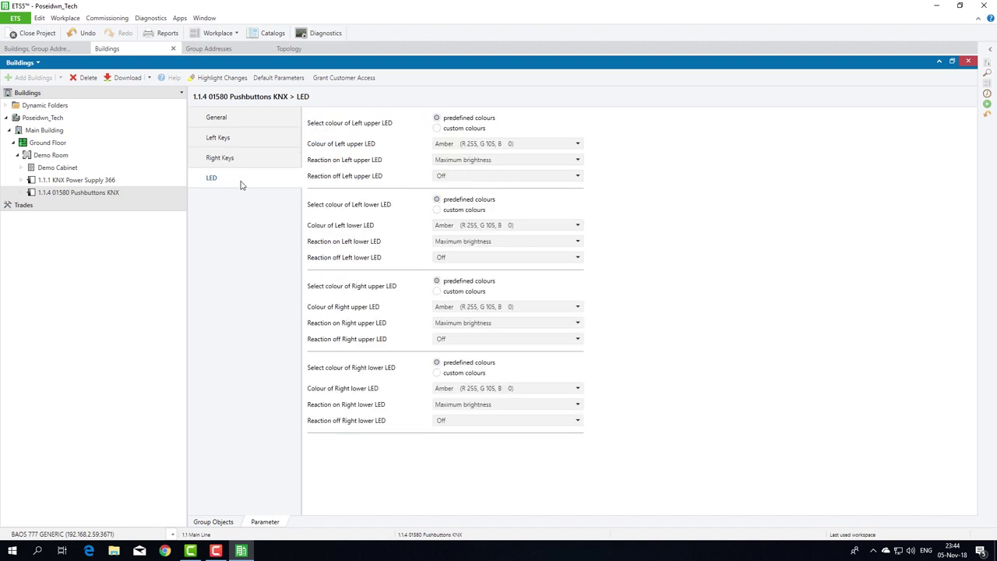
left_click(472, 147)
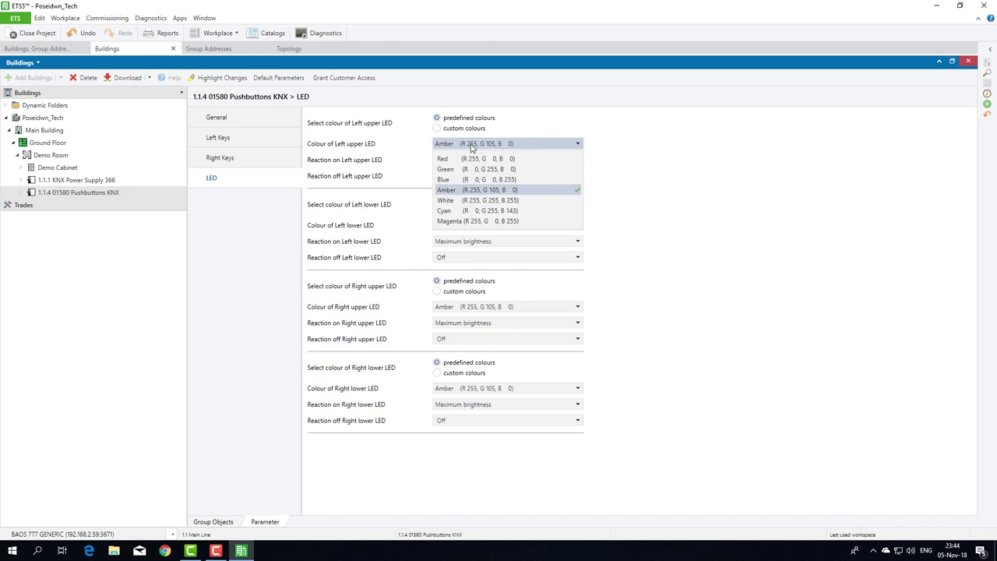
left_click(464, 159)
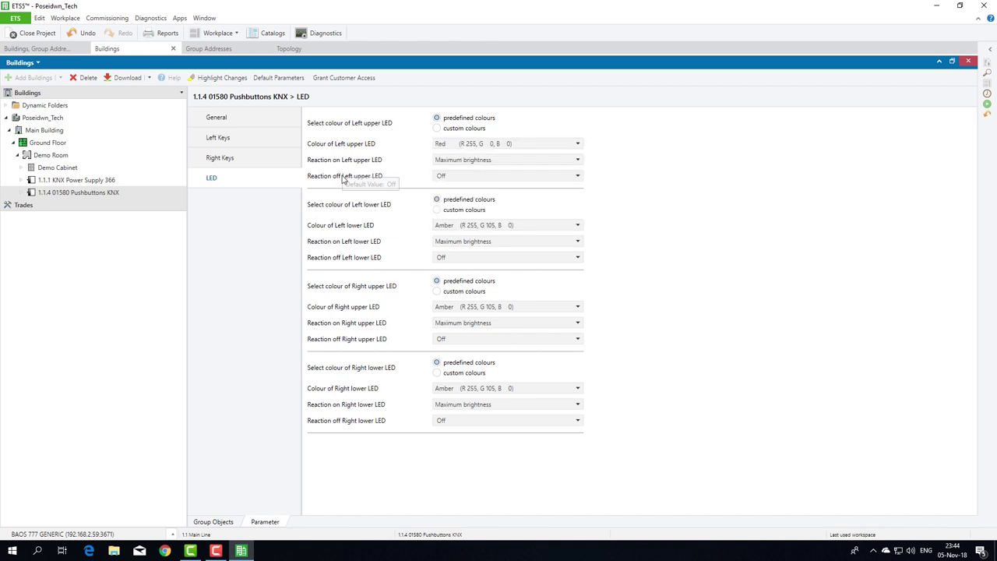
left_click(469, 176)
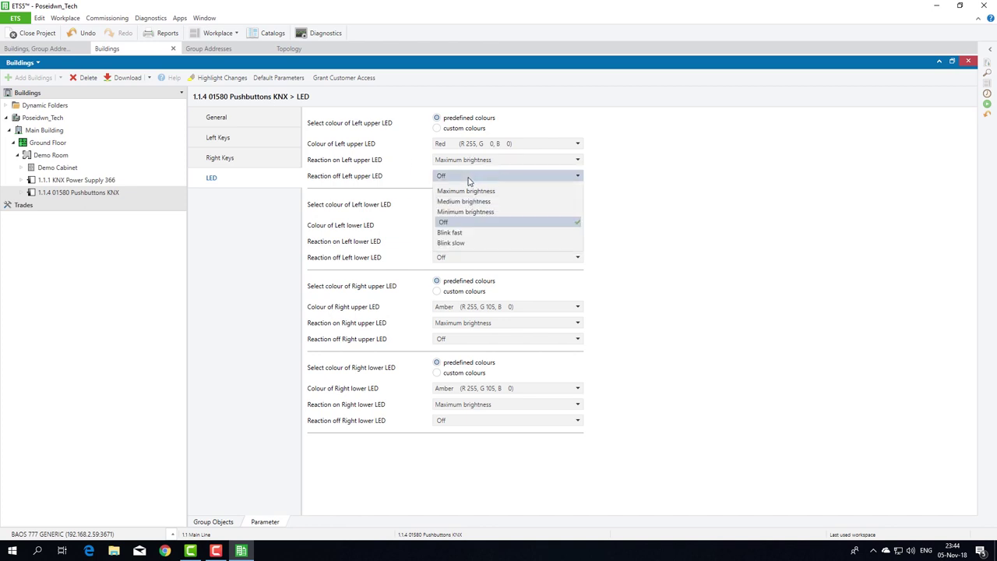
left_click(471, 211)
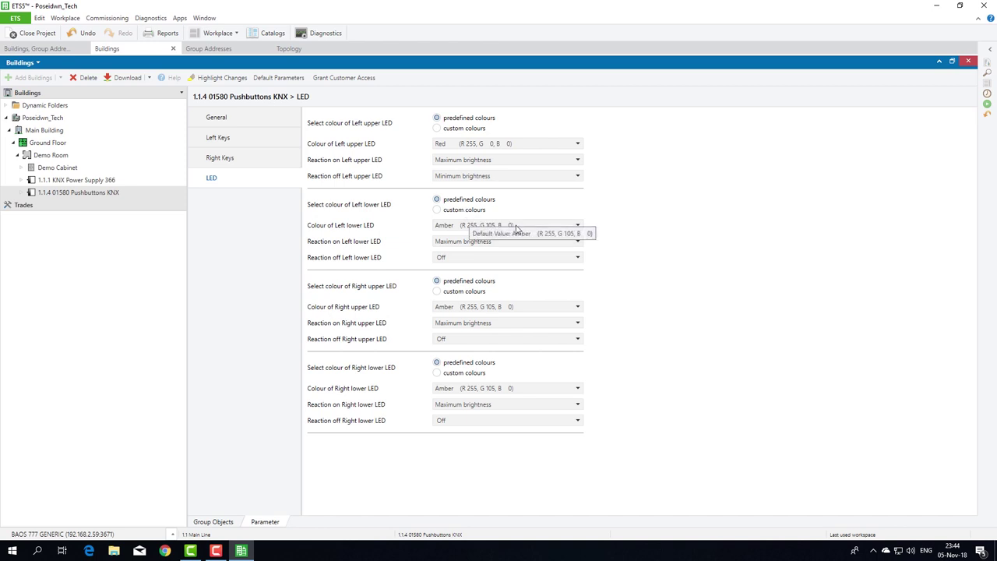
Set the left lower LED's colour to White and its off reaction to Minimum brightness.
left_click(542, 226)
left_click(478, 281)
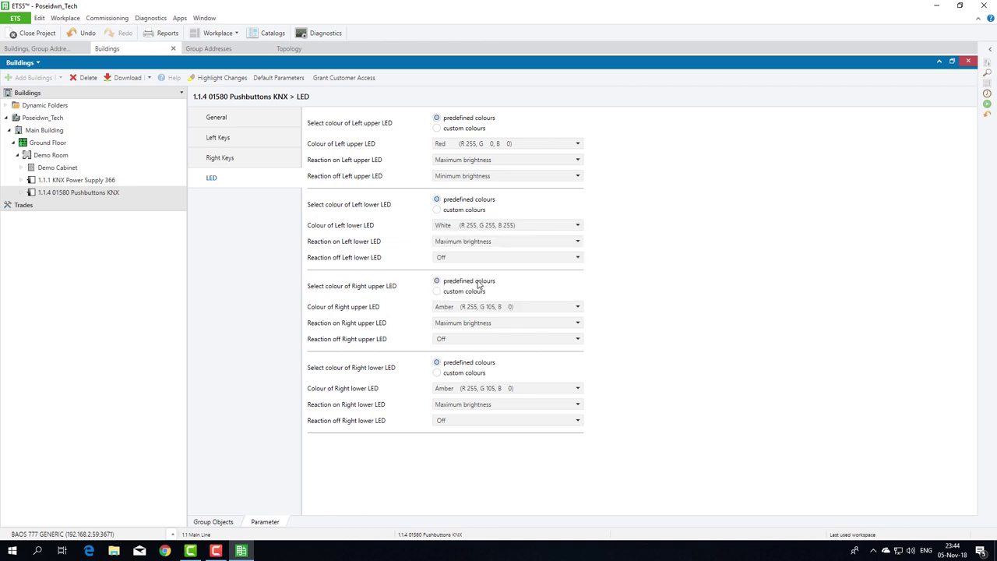
left_click(469, 257)
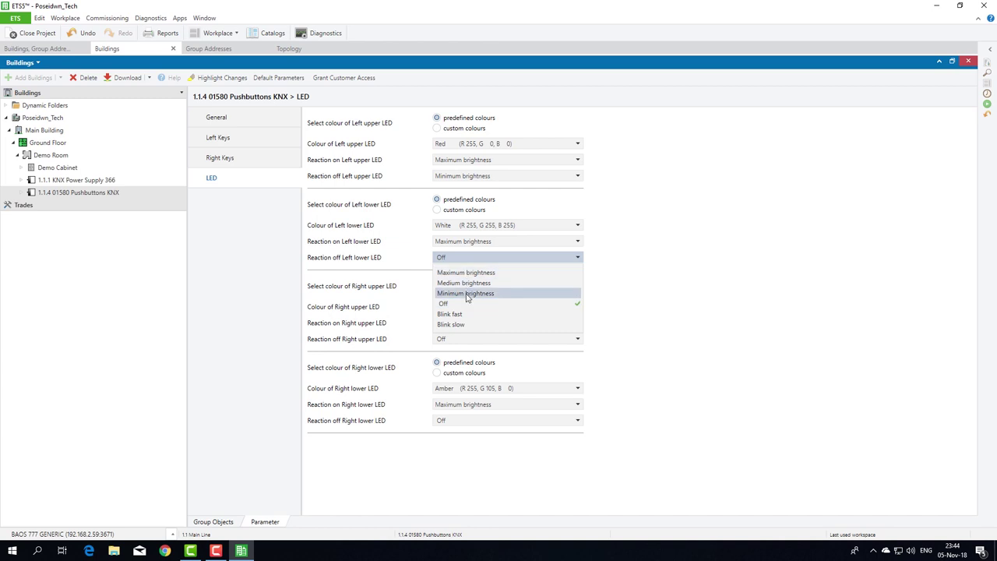
left_click(470, 292)
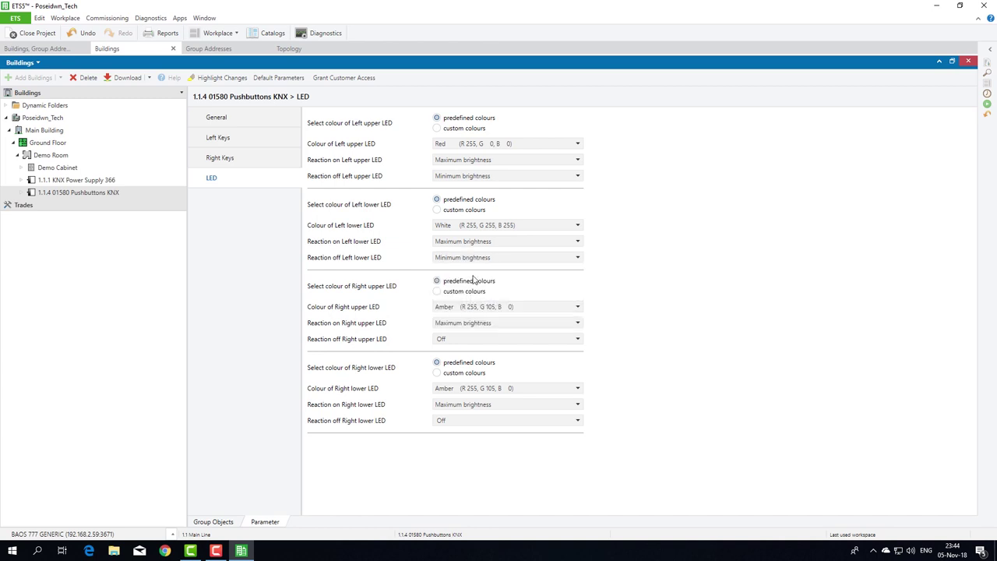
Set the right upper LED's colour to Green and its off reaction to Minimum brightness.
left_click(499, 306)
left_click(477, 333)
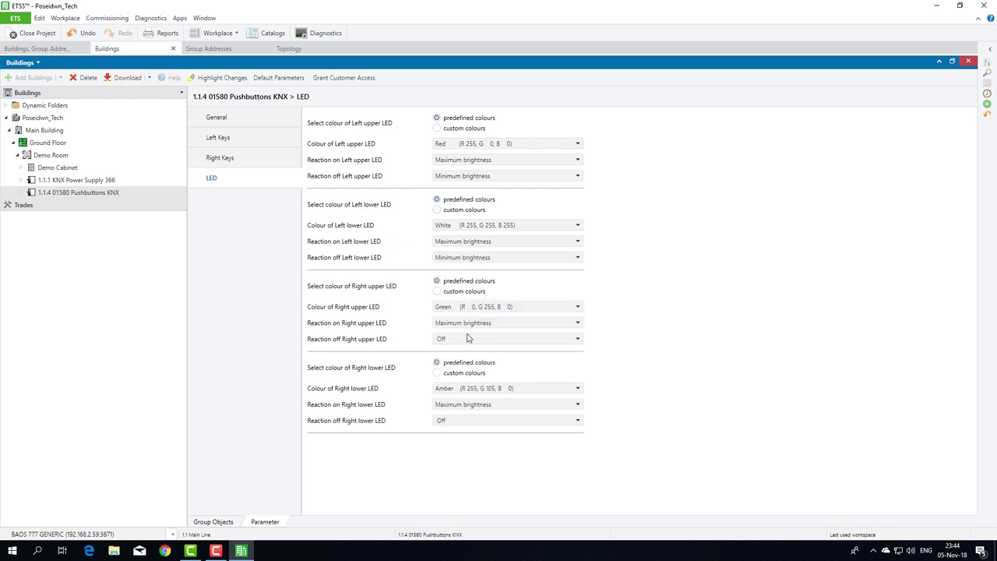
left_click(470, 340)
left_click(468, 373)
scroll(508, 343, "down", 1)
scroll(513, 348, "down", 1)
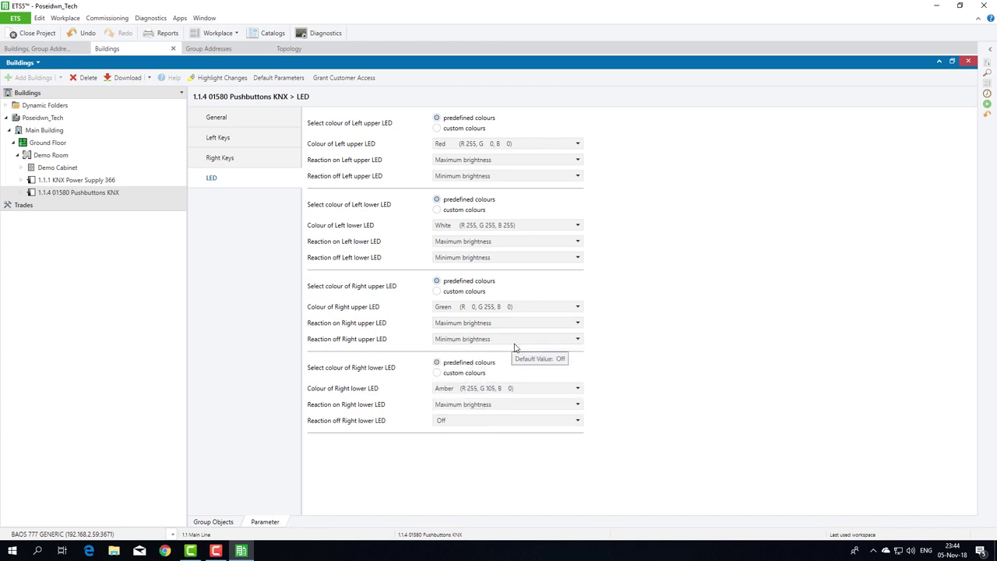
Set the right lower LED's colour to Magenta and its off reaction to Minimum brightness.
left_click(485, 392)
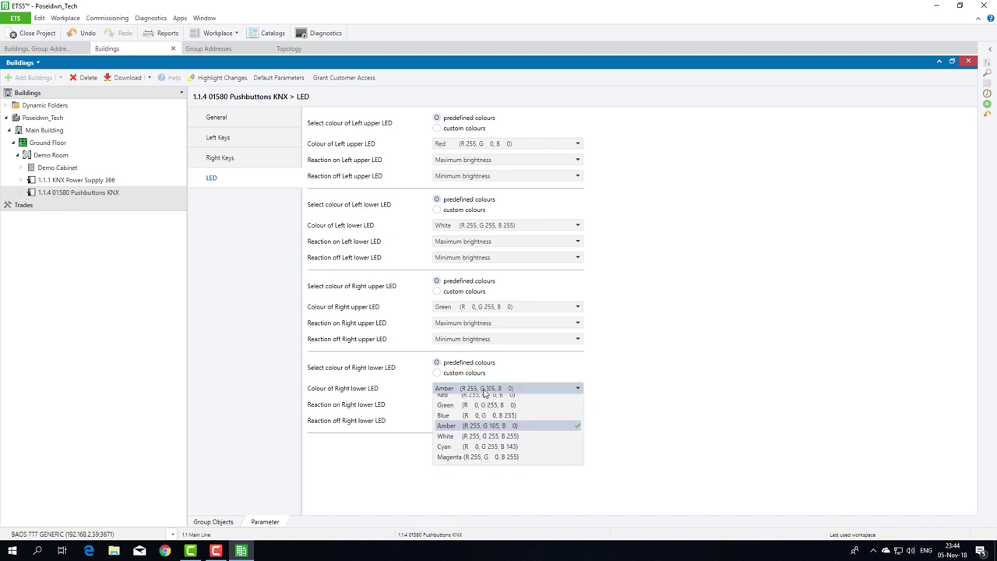
left_click(470, 470)
left_click(468, 406)
left_click(467, 406)
left_click(468, 421)
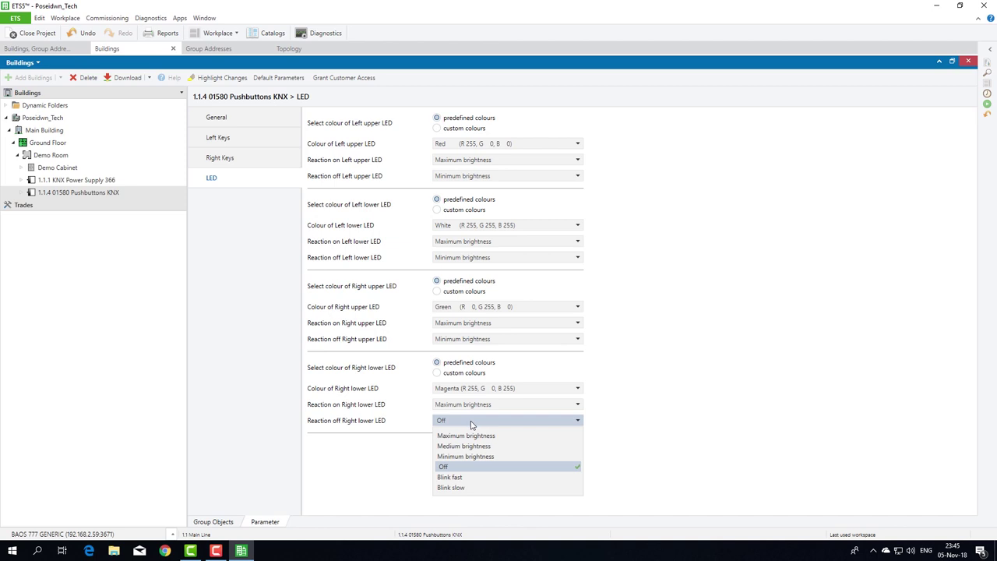
left_click(489, 456)
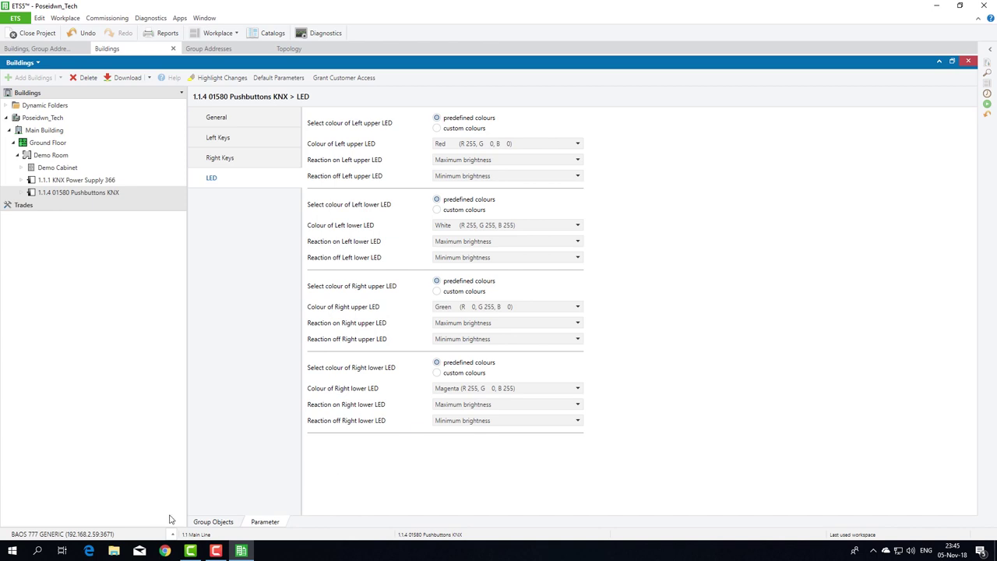
Link the left upper key's Send Value object to Red_Light, and its Status On/Off and LED State objects to Red_Light_Feedback.
left_click(217, 522)
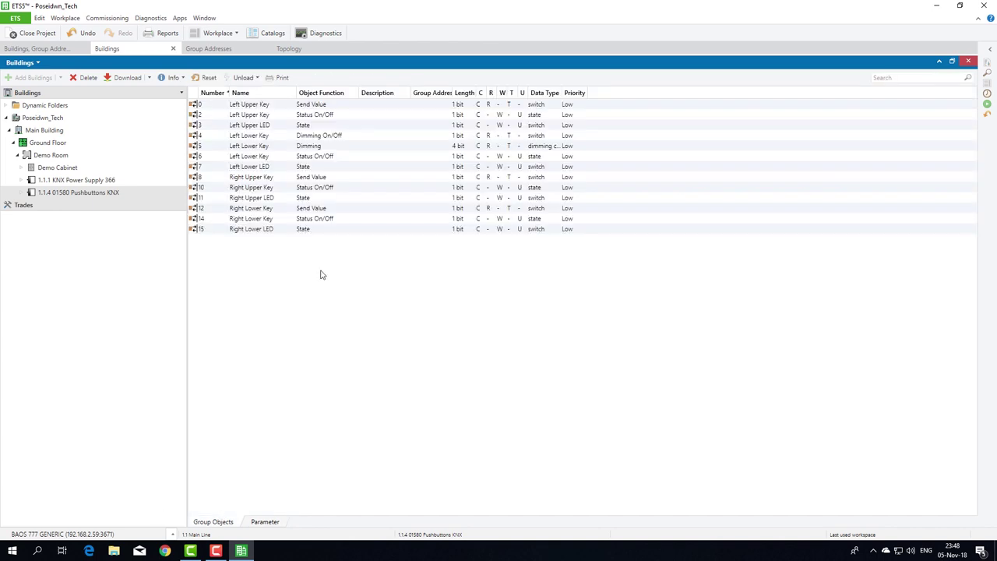
left_click(50, 50)
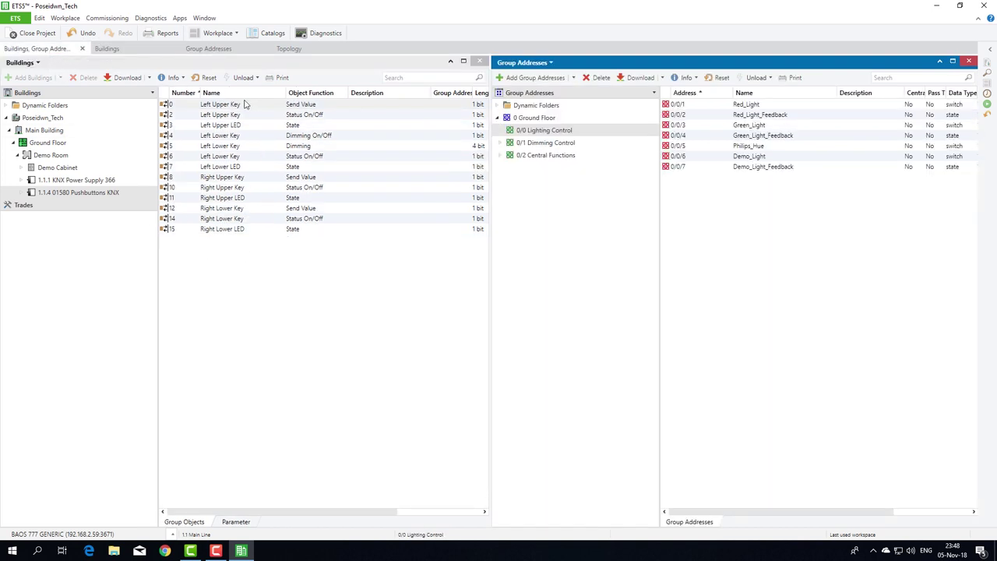
left_click_drag(253, 106, 733, 105)
left_click_drag(265, 117, 736, 120)
left_click_drag(250, 128, 722, 119)
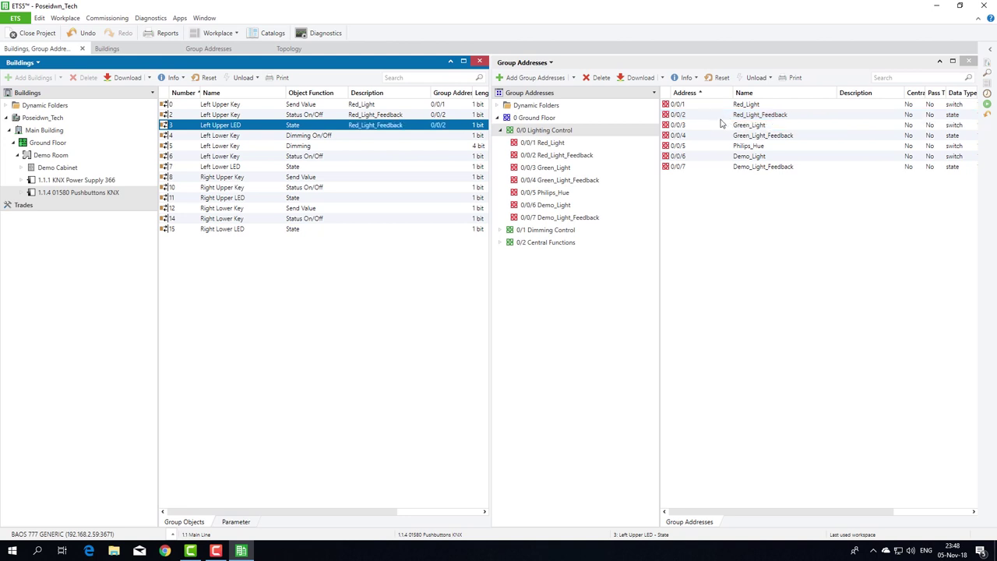
From the Dimming Control group, link the left lower key's Dimming On/Off object to Swh_Led_Strip and its Dimming object to Dim_Led_Strip.
left_click(512, 148)
left_click(526, 145)
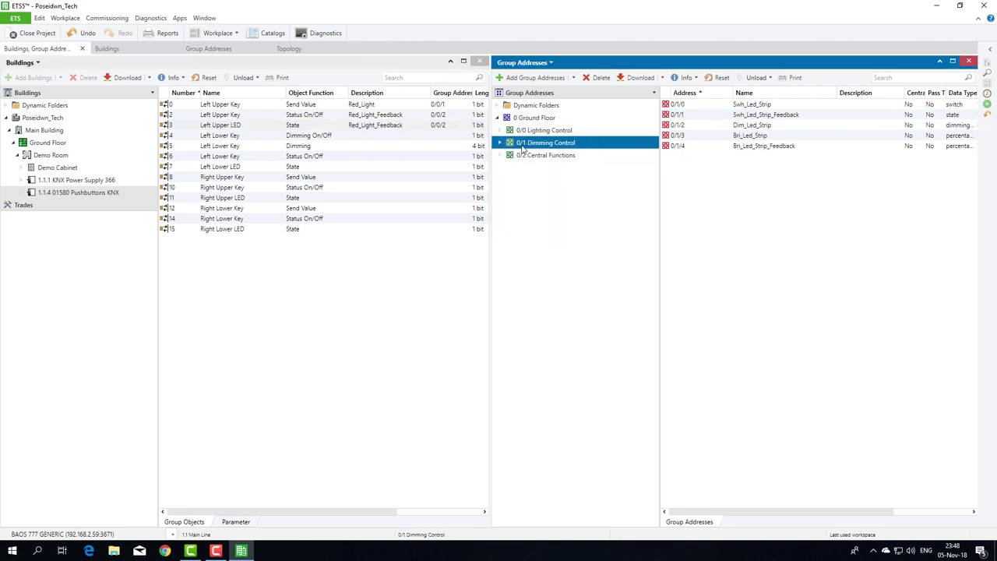
left_click(303, 139)
left_click_drag(291, 140, 749, 108)
left_click(272, 148)
left_click_drag(268, 149, 739, 129)
Link the left lower key's Status On/Off object and the left lower LED's State object to Swh_Led_Strip_Feedback.
left_click(286, 156)
left_click_drag(285, 157, 741, 119)
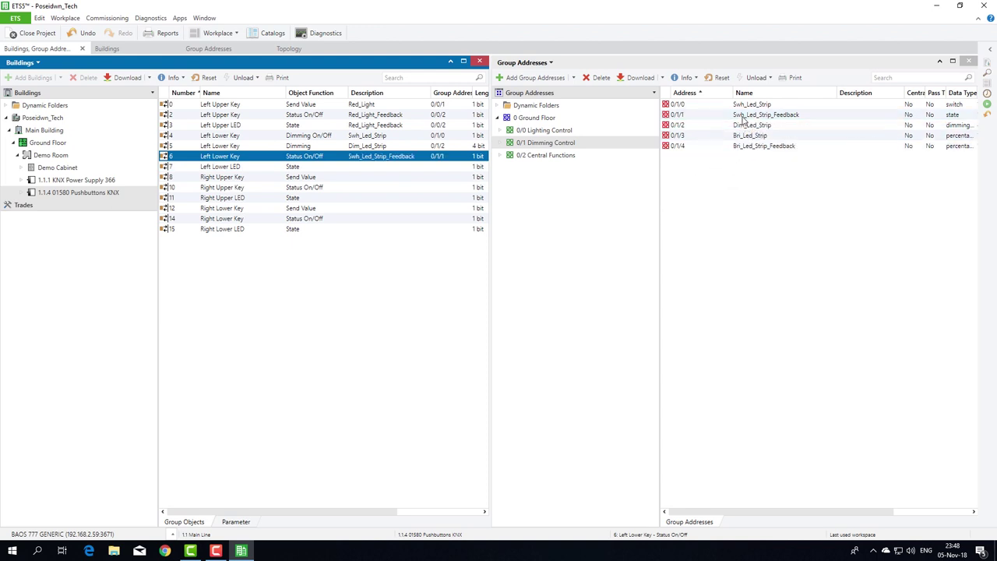
left_click(288, 167)
left_click_drag(289, 167, 765, 118)
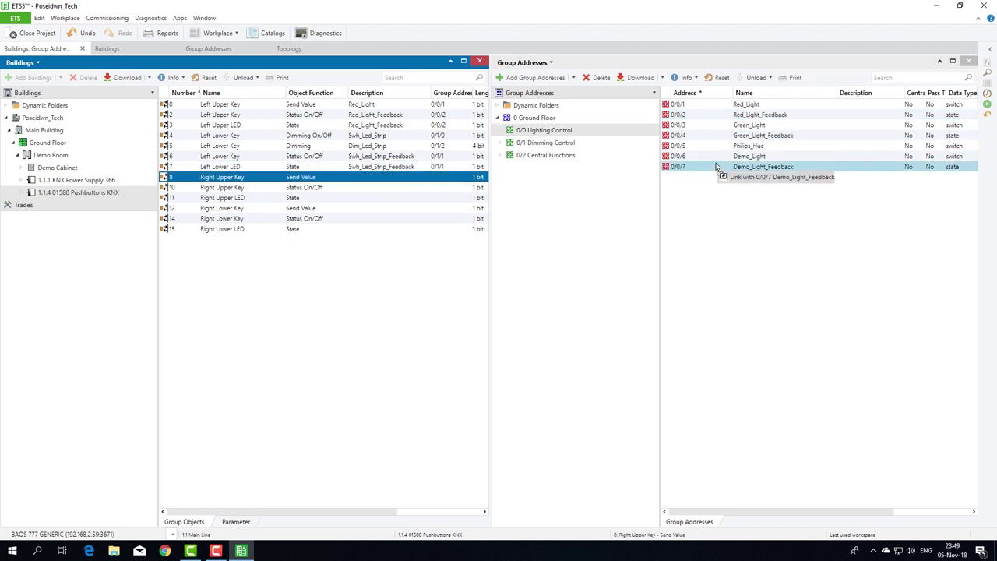
From the Lighting Control group, link the right upper key's Send Value to Green_Light, and its Status On/Off and LED State to Green_Light_Feedback.
left_click_drag(750, 127, 327, 181)
left_click(275, 187)
mouse_move(759, 136)
left_mouse_down()
mouse_move(331, 188)
mouse_move(741, 169)
mouse_move(754, 140)
left_mouse_up()
left_click(292, 199)
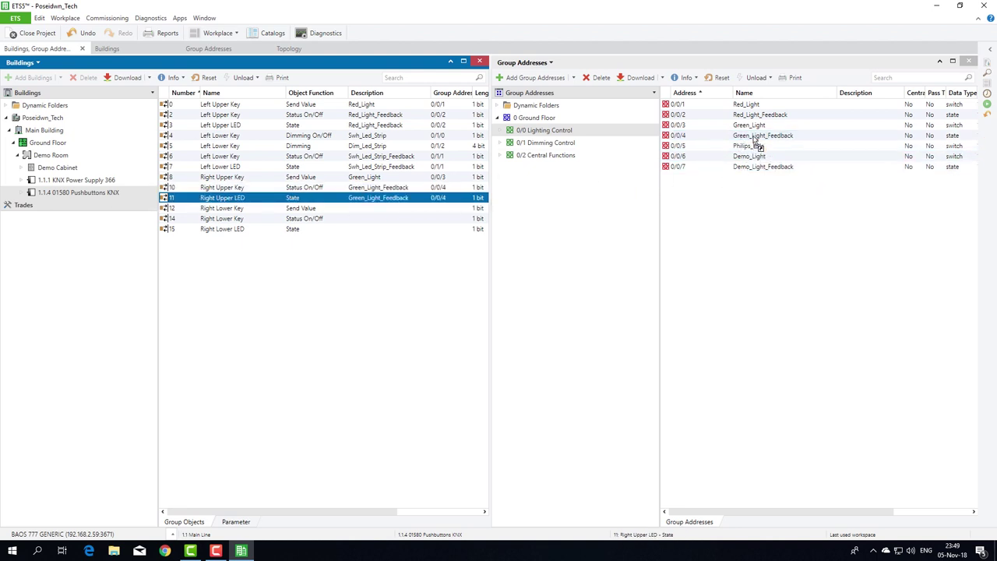
Link the right lower key's Send Value object to Demo_Light, and its Status On/Off and LED State objects to Demo_Light_Feedback.
left_click(261, 209)
left_click_drag(763, 179, 767, 157)
left_click(258, 219)
left_click_drag(651, 191, 769, 177)
left_click(245, 231)
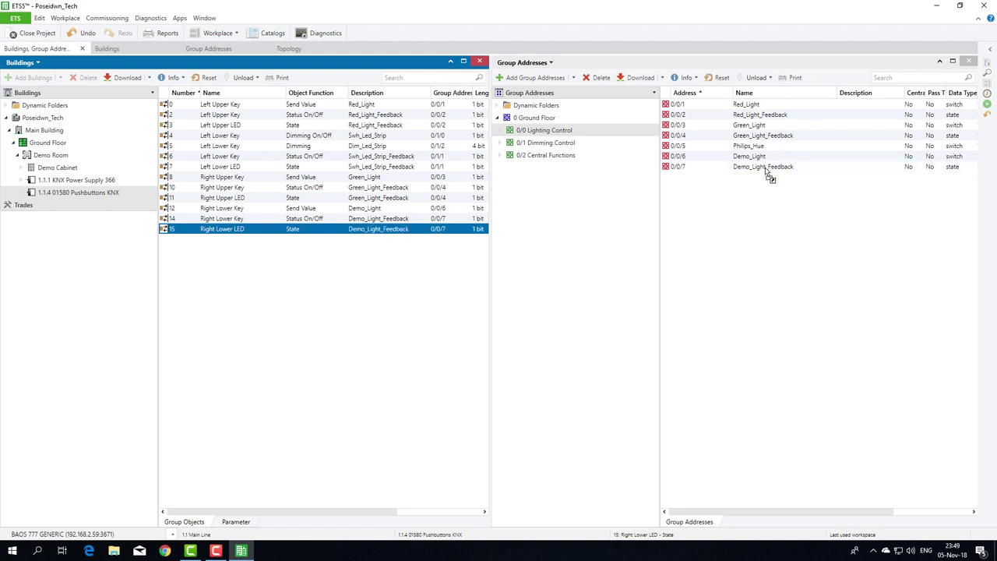
Start a full download to the 1.1.4 01580 Pushbuttons KNX device on the 1.1 Main Line in the topology.
left_click(288, 48)
double_click(60, 116)
left_click(35, 130)
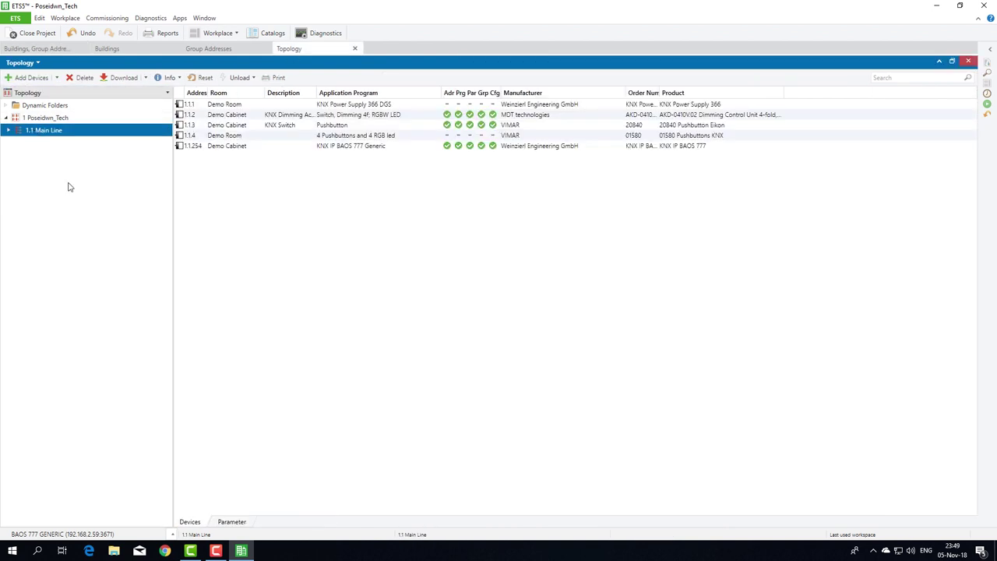
left_click(270, 138)
right_click(270, 138)
mouse_move(330, 163)
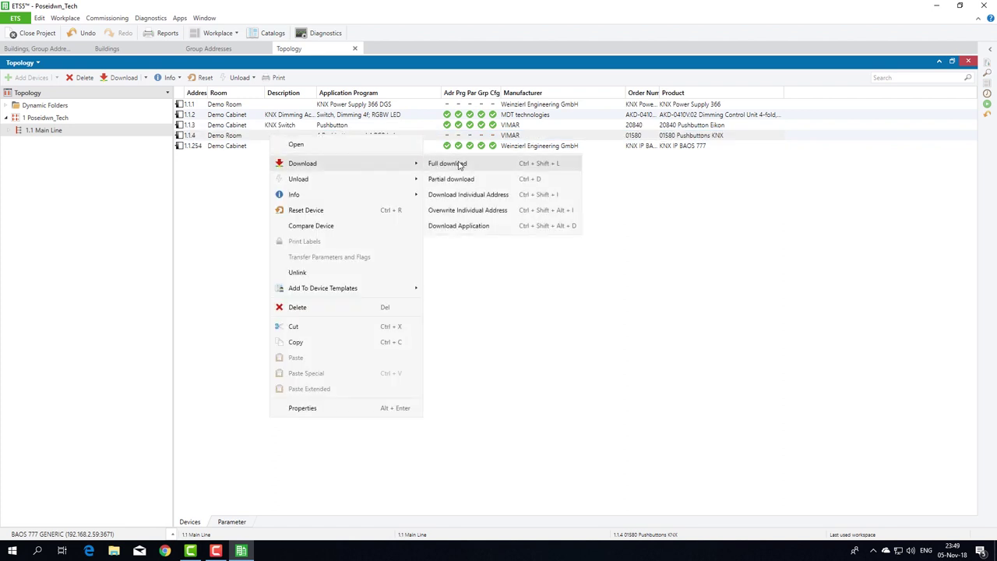
left_click(460, 165)
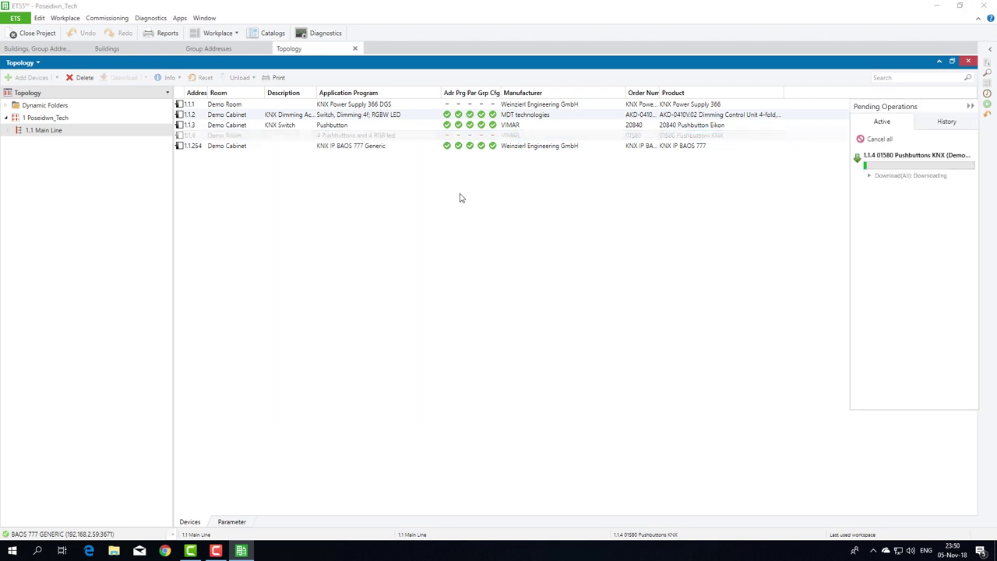